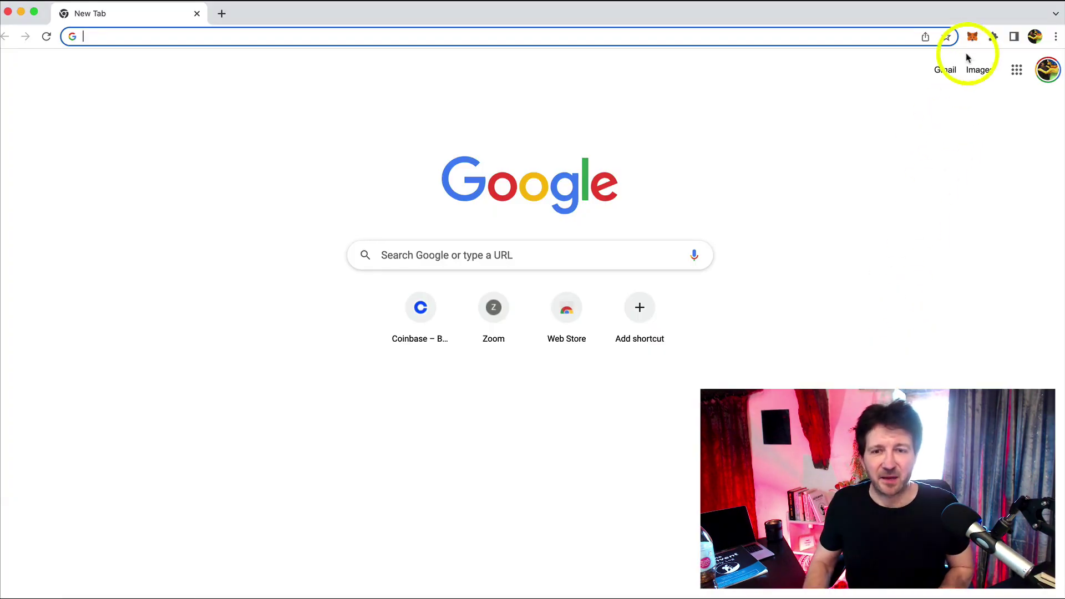
Step: Unlock MetaMask with the password saved in the TextEdit note to show Account 1's 1.019 BNB
left_click(970, 39)
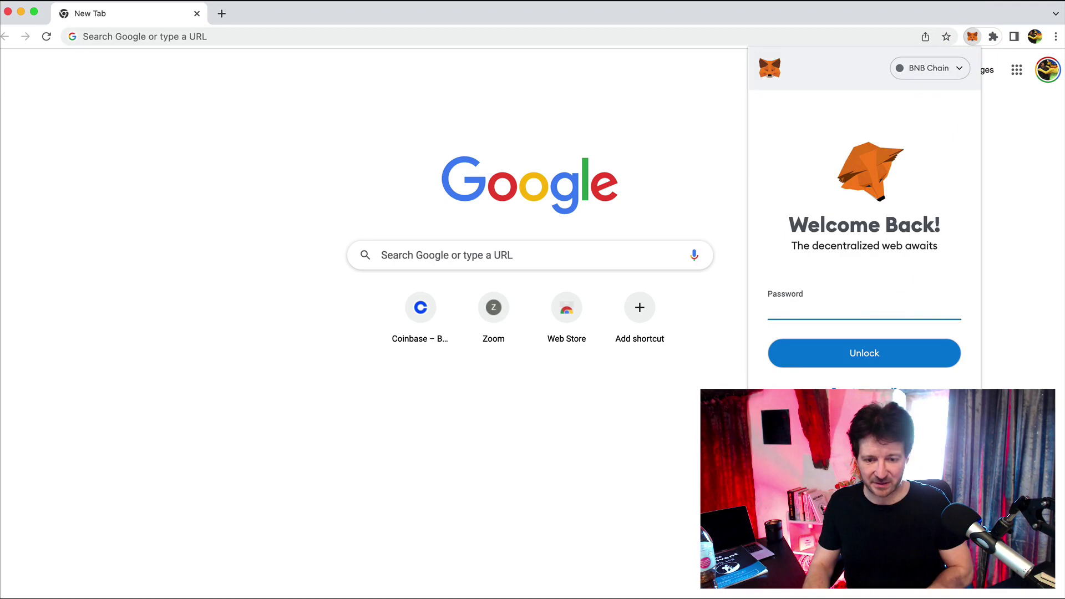
key("super+Tab")
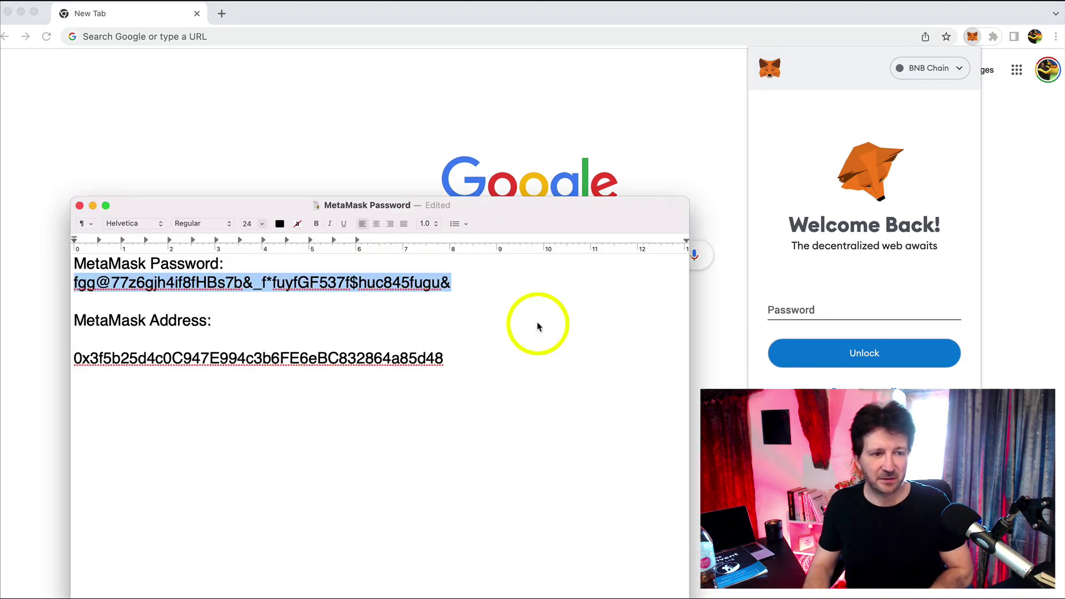
left_click(537, 326)
left_click(796, 311)
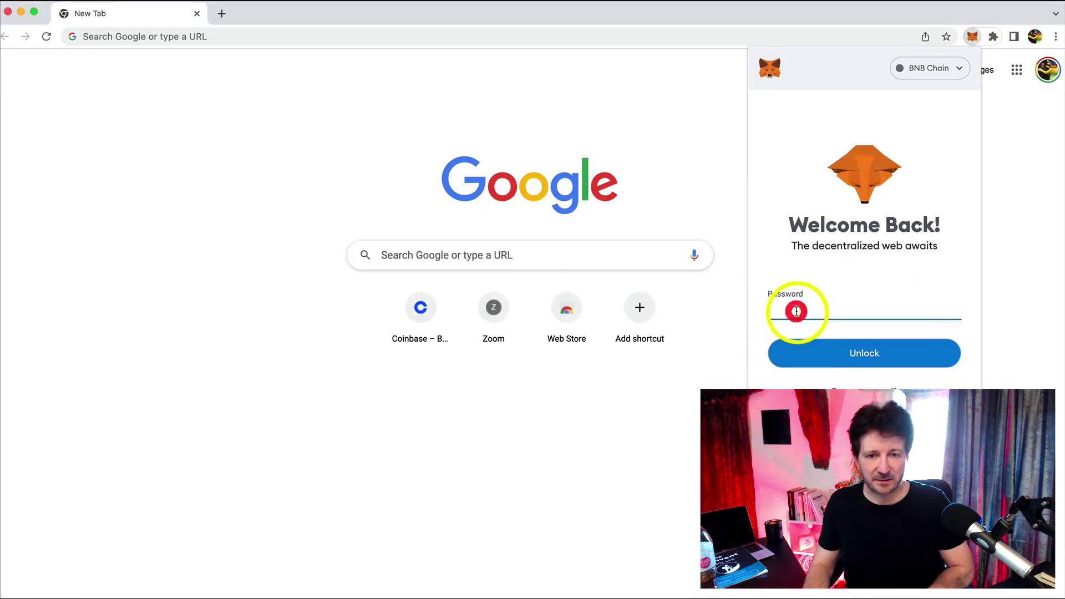
key("super+v")
left_click(825, 349)
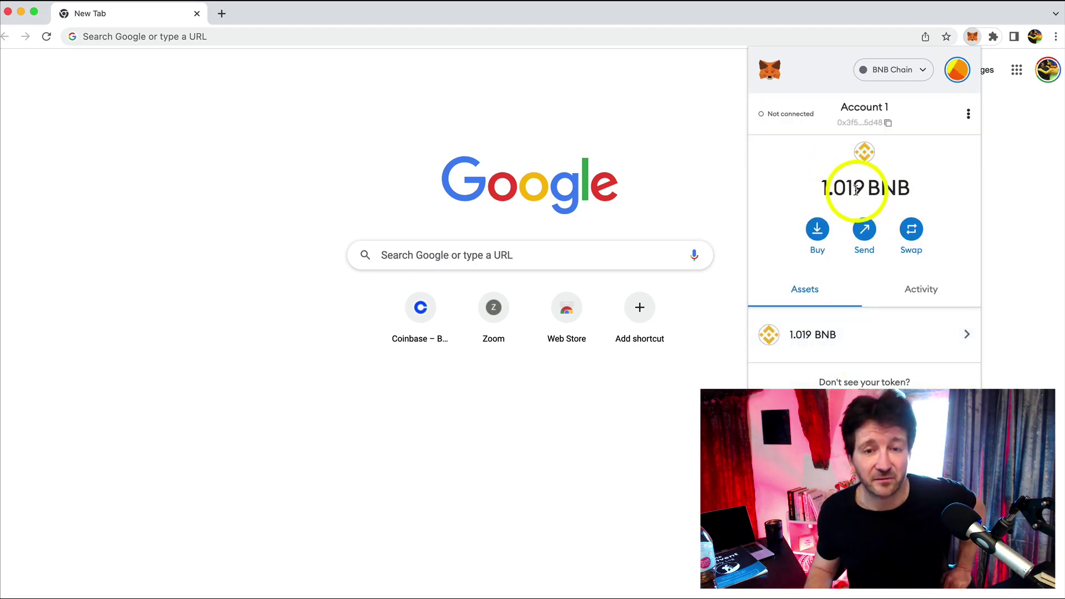
Step: Switch MetaMask's network from BNB Chain to Ethereum Mainnet, where Account 1 shows 0 ETH
mouse_move(840, 191)
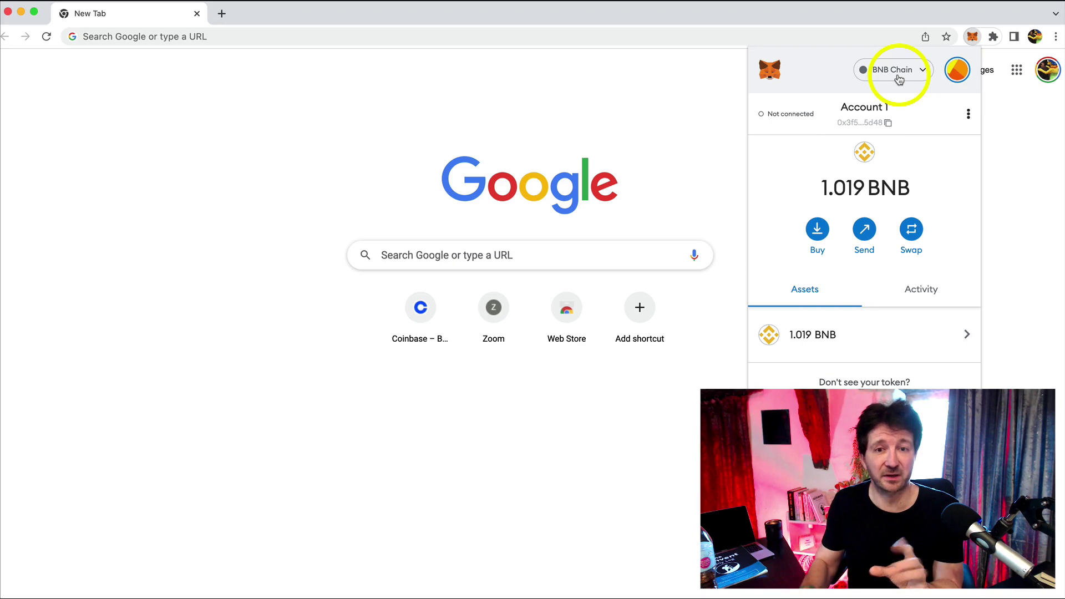
left_click(898, 79)
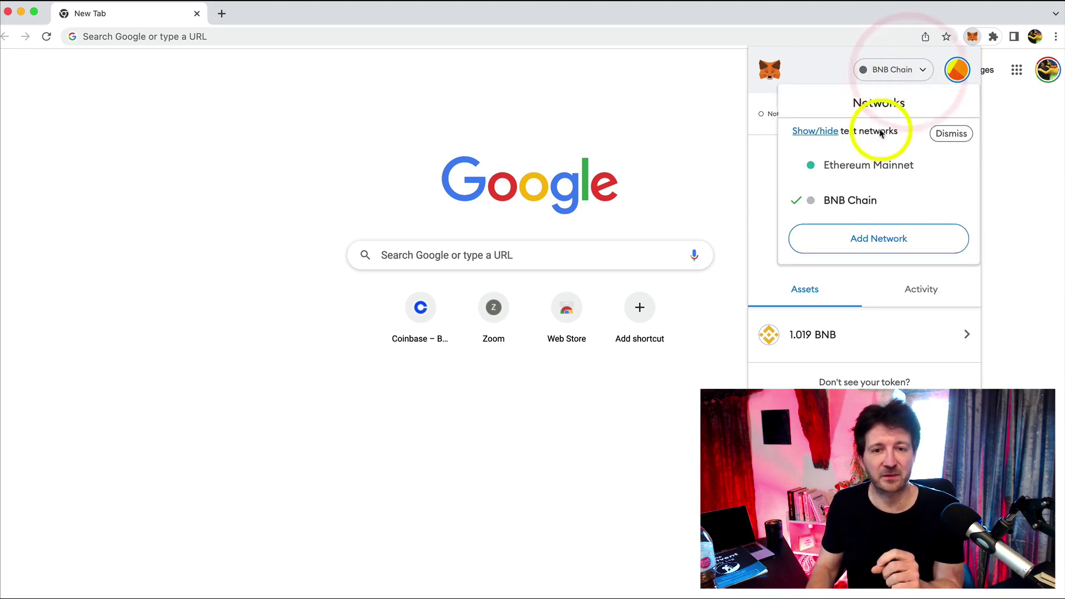
left_click(854, 173)
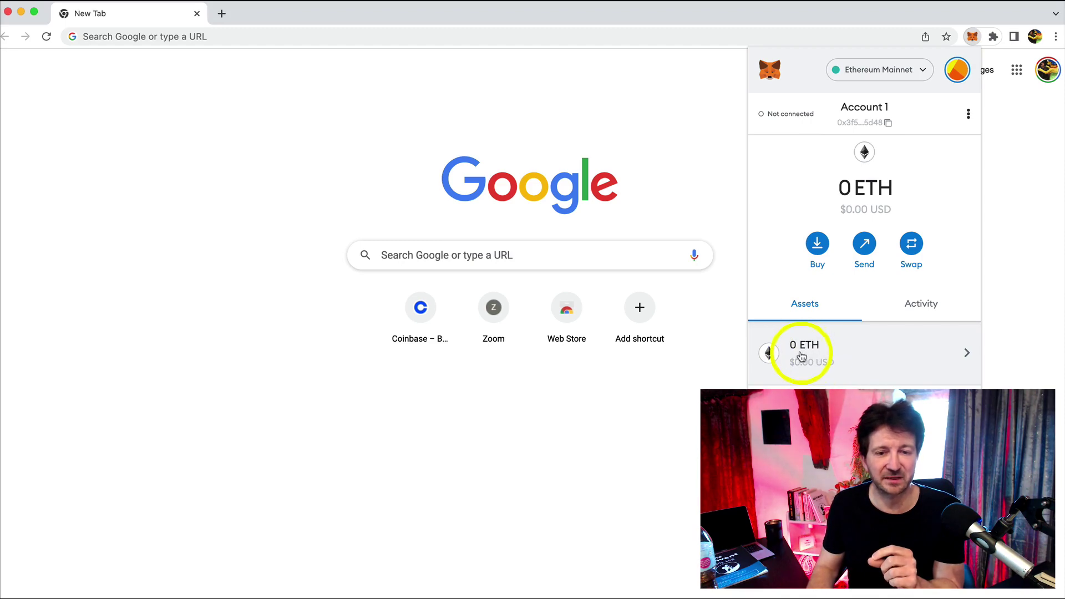
Step: Copy Account 1's wallet address into a new line of the TextEdit note and select it
left_click(887, 125)
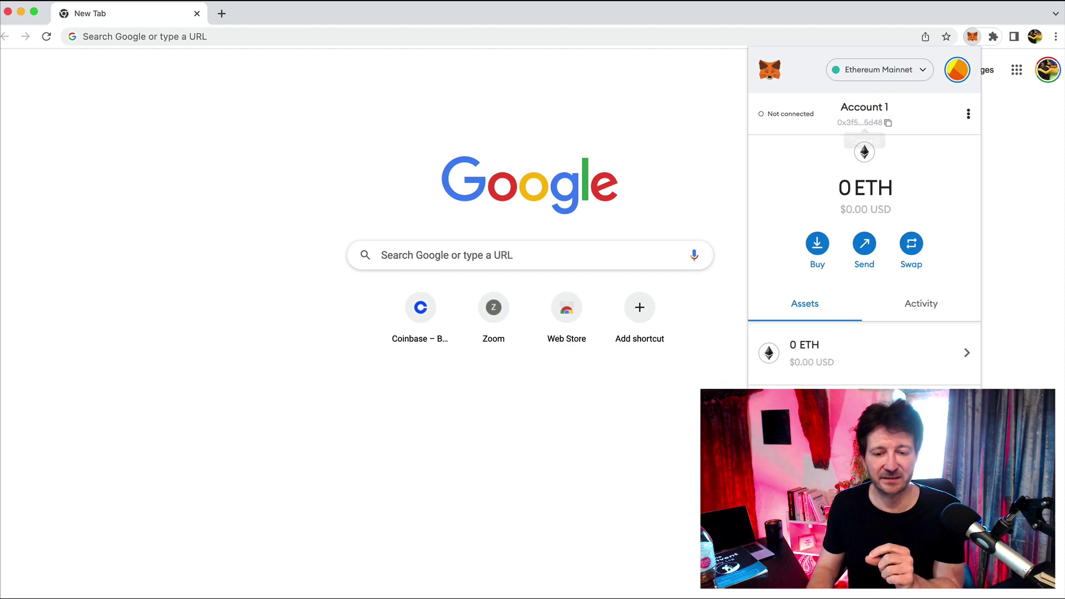
key("super+Tab")
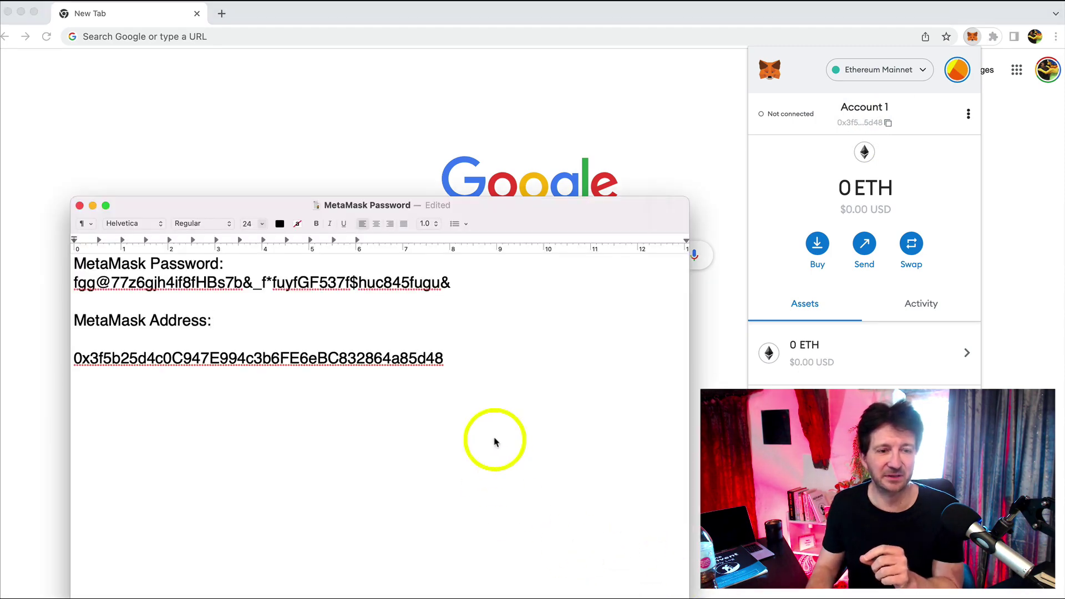
left_click(447, 358)
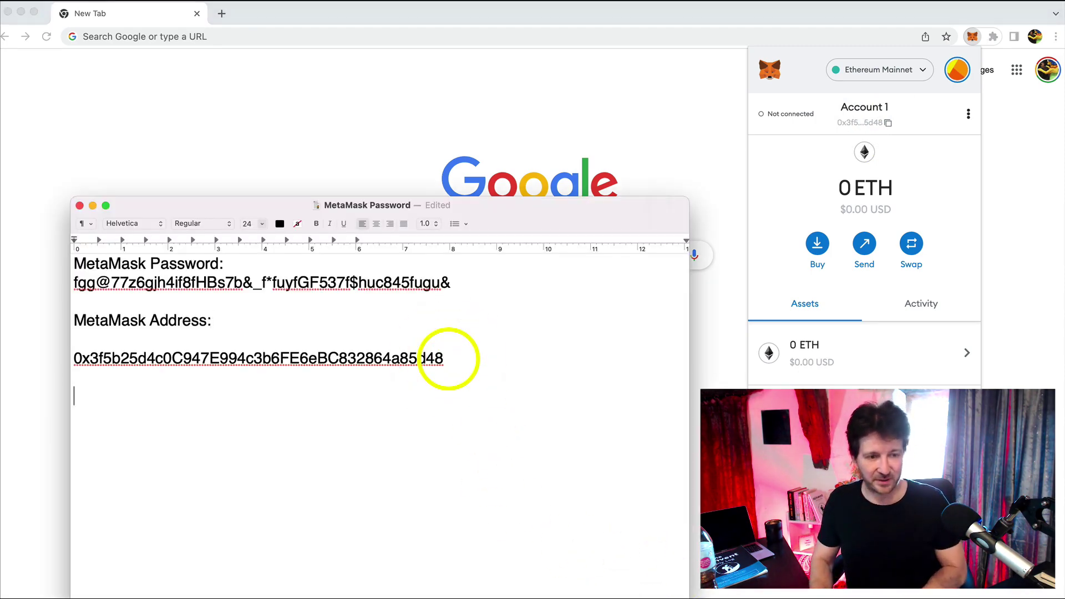
key("super+v")
scroll(338, 409, "down", 1)
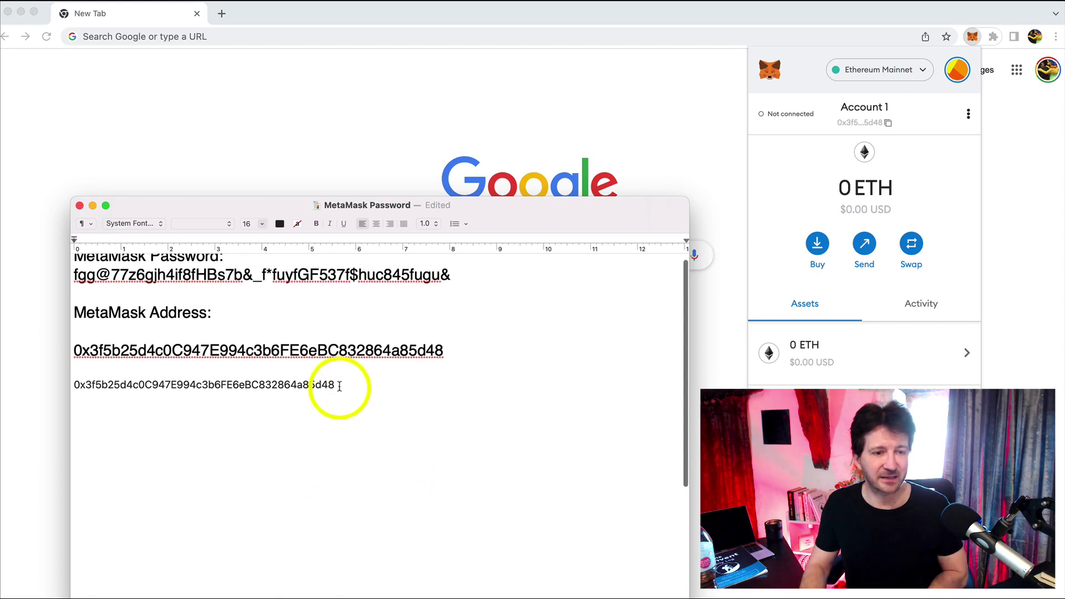
left_click_drag(339, 387, 67, 383)
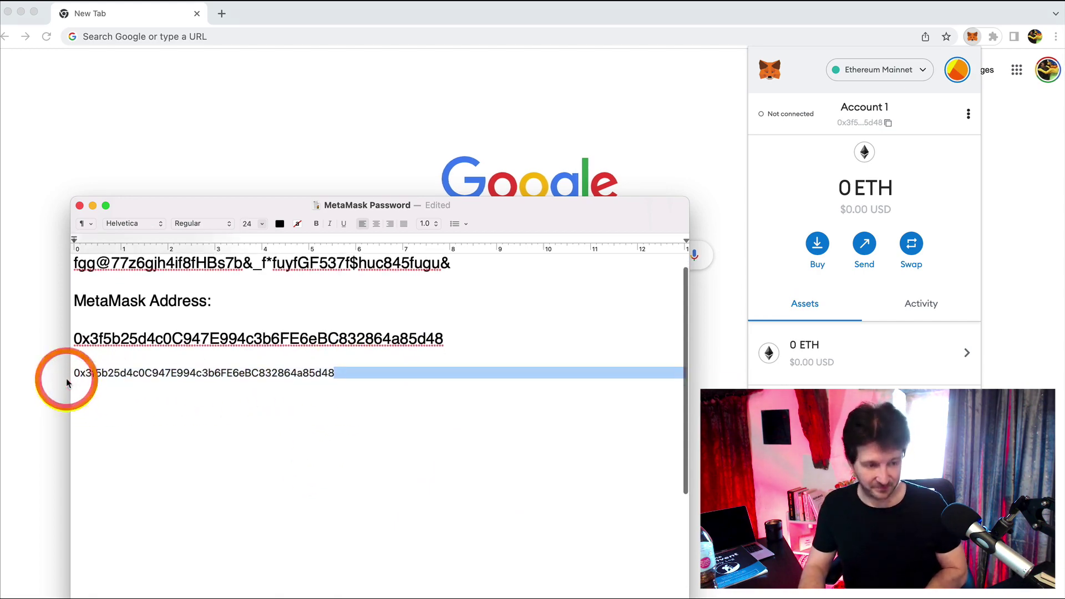
left_click_drag(331, 384, 70, 373)
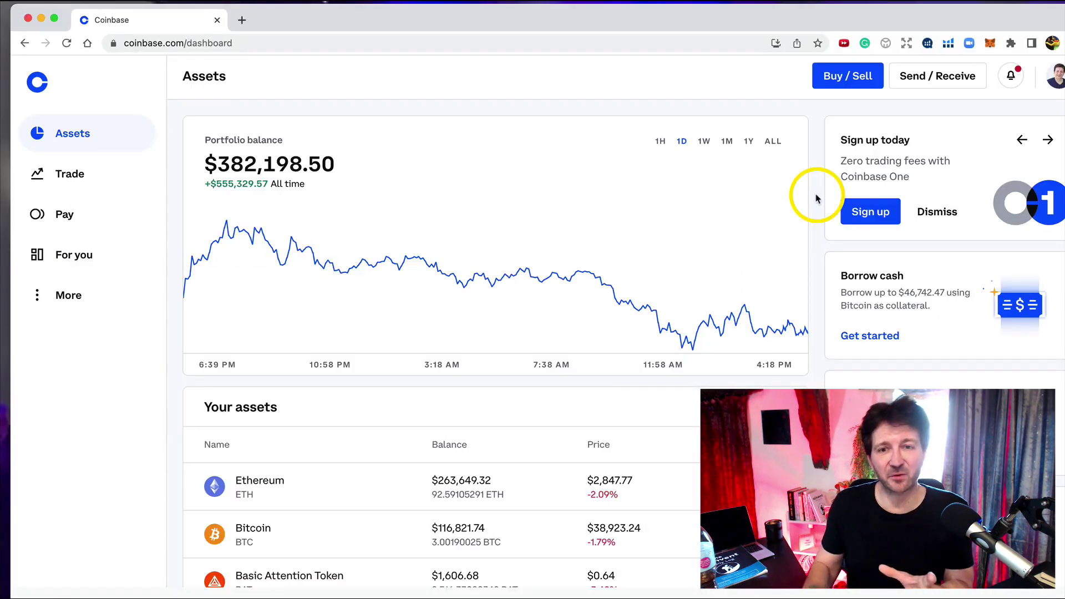
Step: Start a Coinbase send paid with Ethereum and enter an amount of $200 in USD
left_click(934, 77)
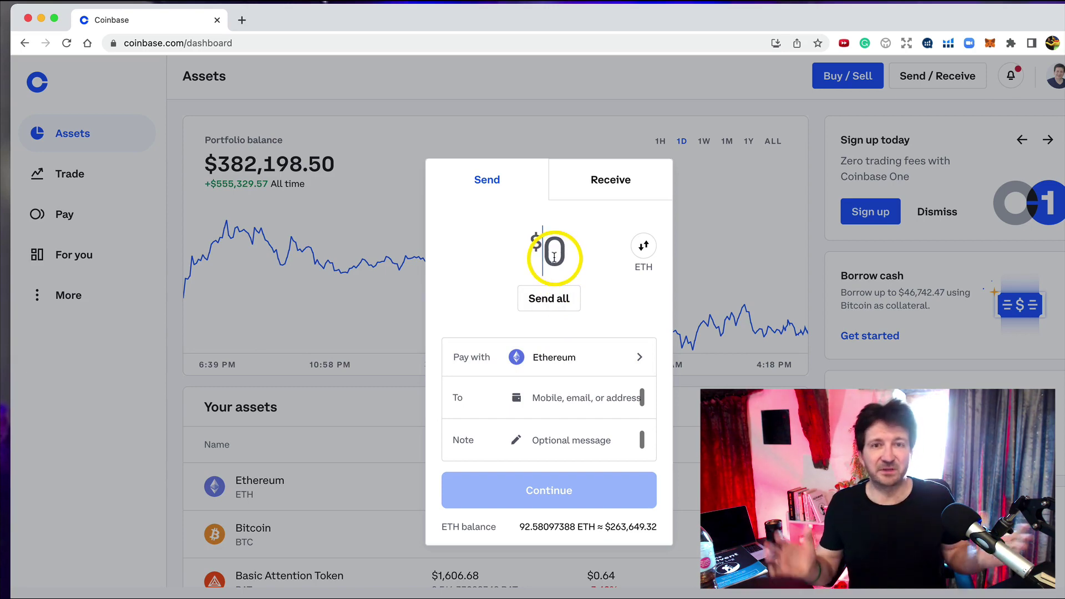
left_click(644, 250)
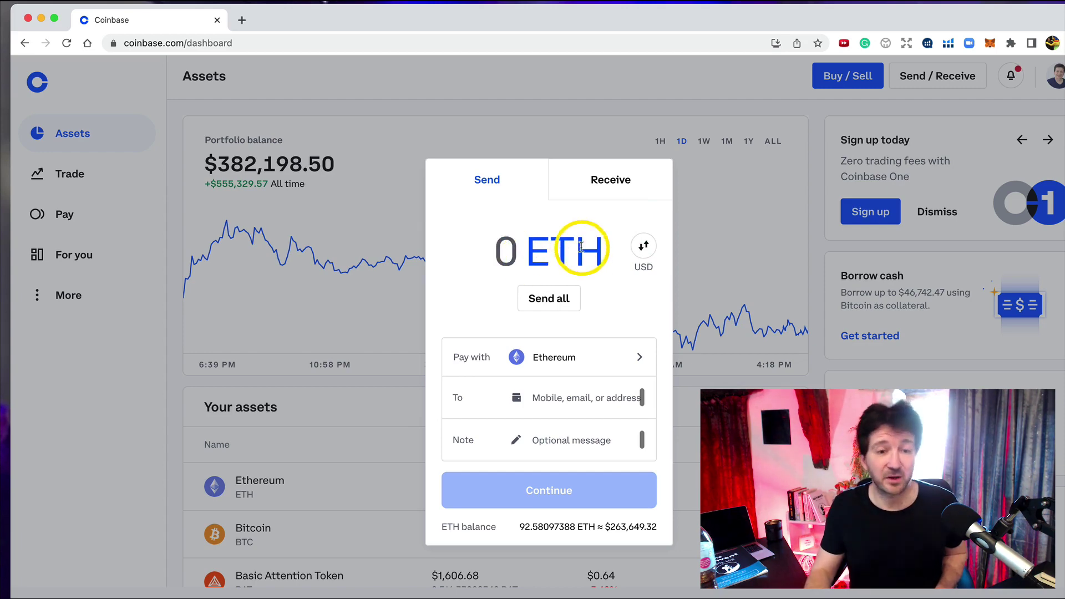
left_click(641, 249)
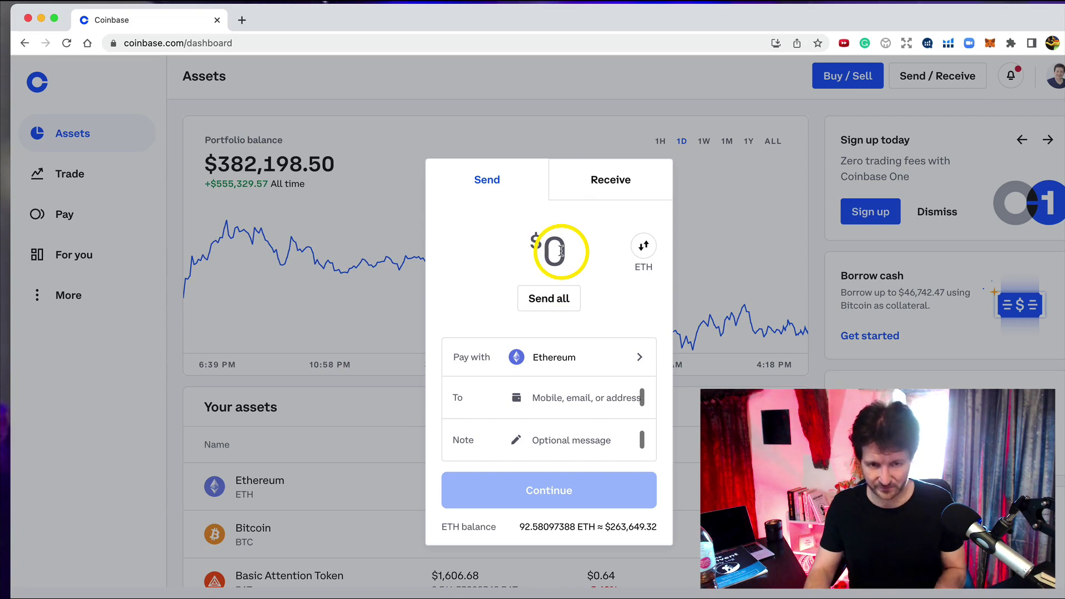
type("200")
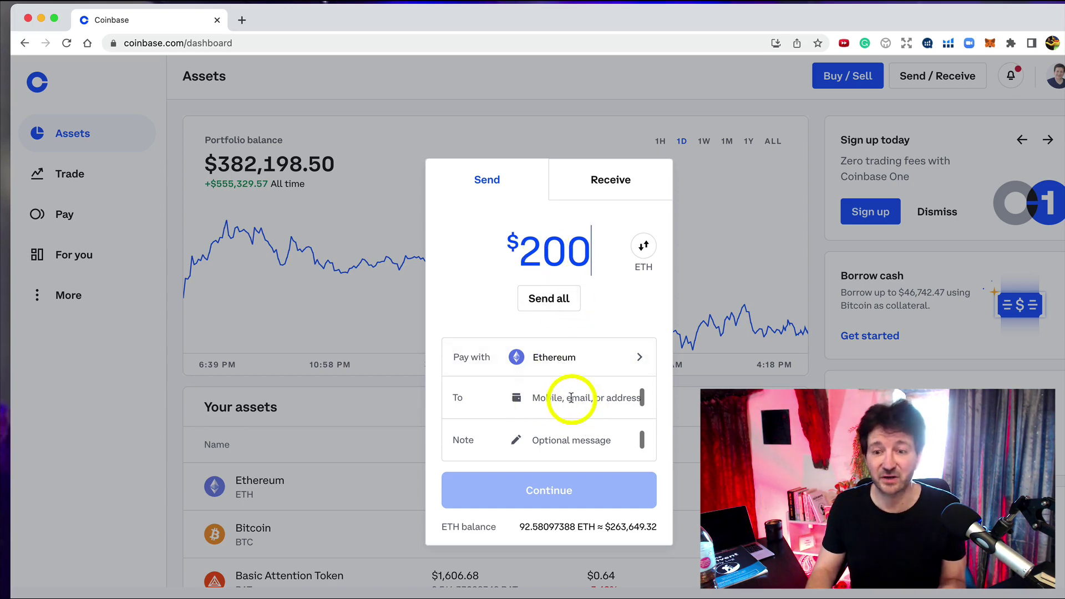
Step: Copy the MetaMask address from the note and paste it into Coinbase's recipient field
key("super+Tab")
left_click_drag(1044, 393, 551, 173)
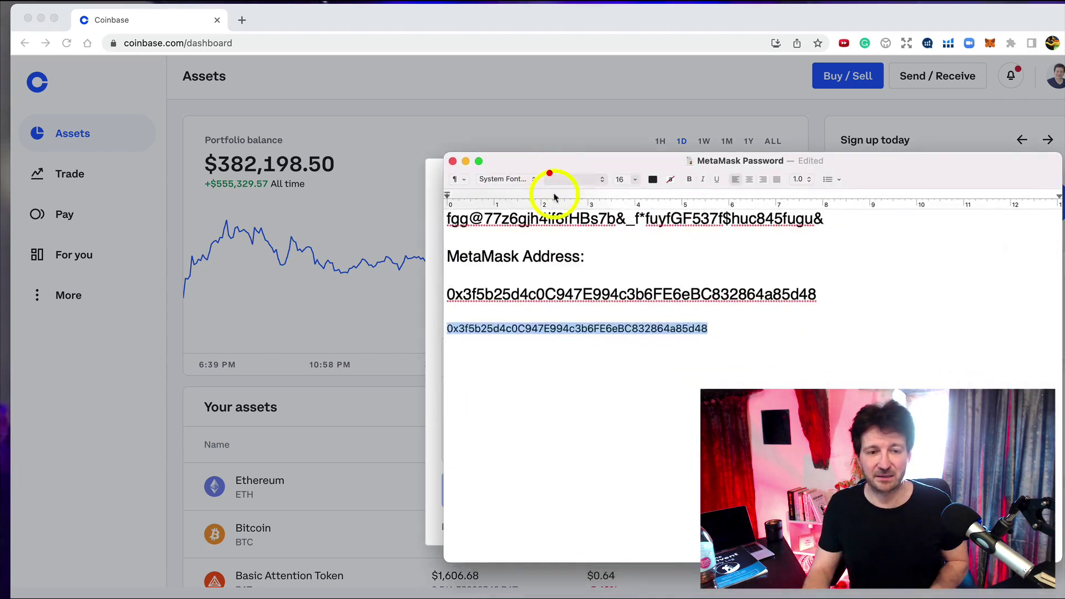
left_click_drag(724, 332, 434, 333)
key("super+c")
left_click(433, 330)
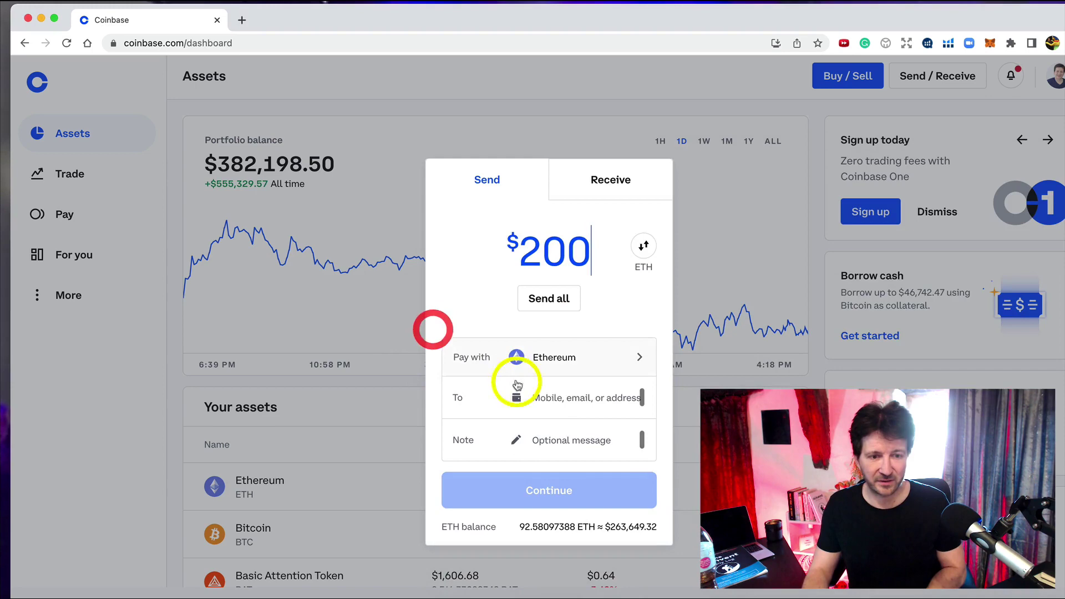
left_click(554, 398)
key("super+v")
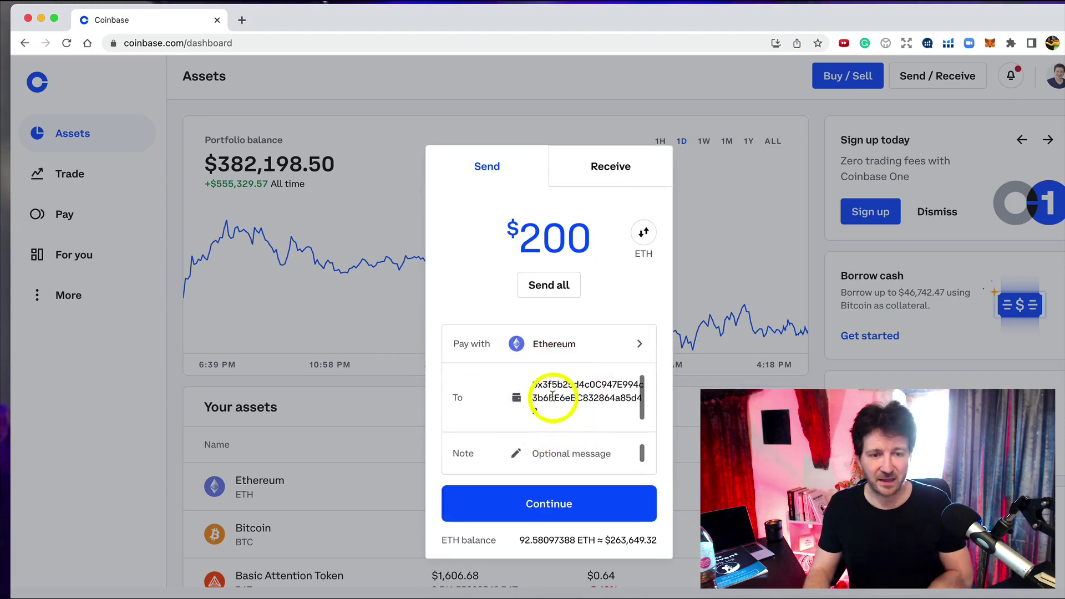
Step: Place the note beside the Send form to check the pasted address matches
key("super+Tab")
left_click_drag(593, 162, 814, 146)
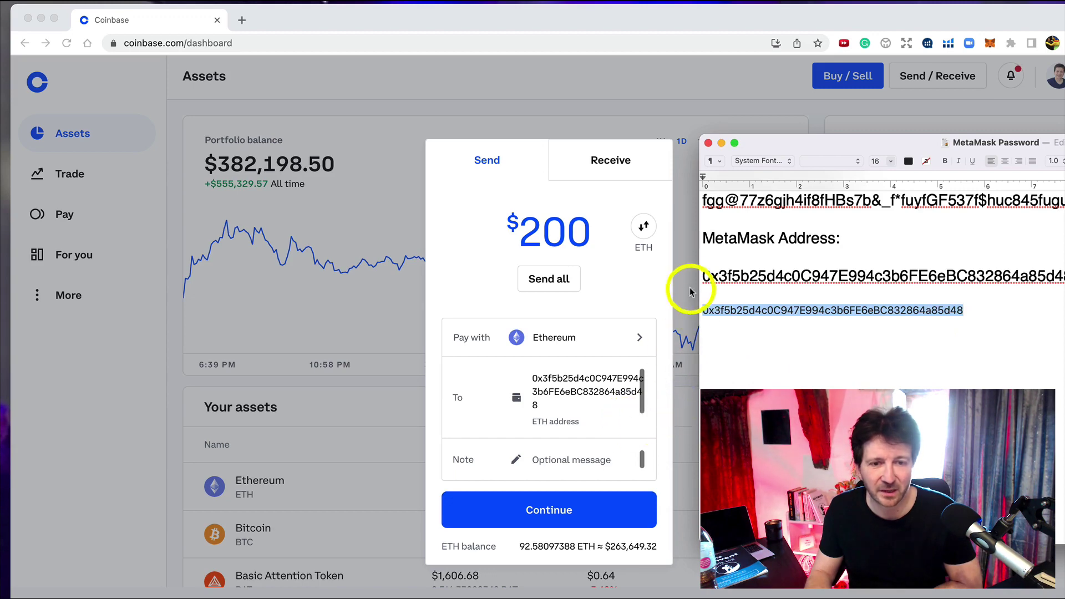
left_click(802, 111)
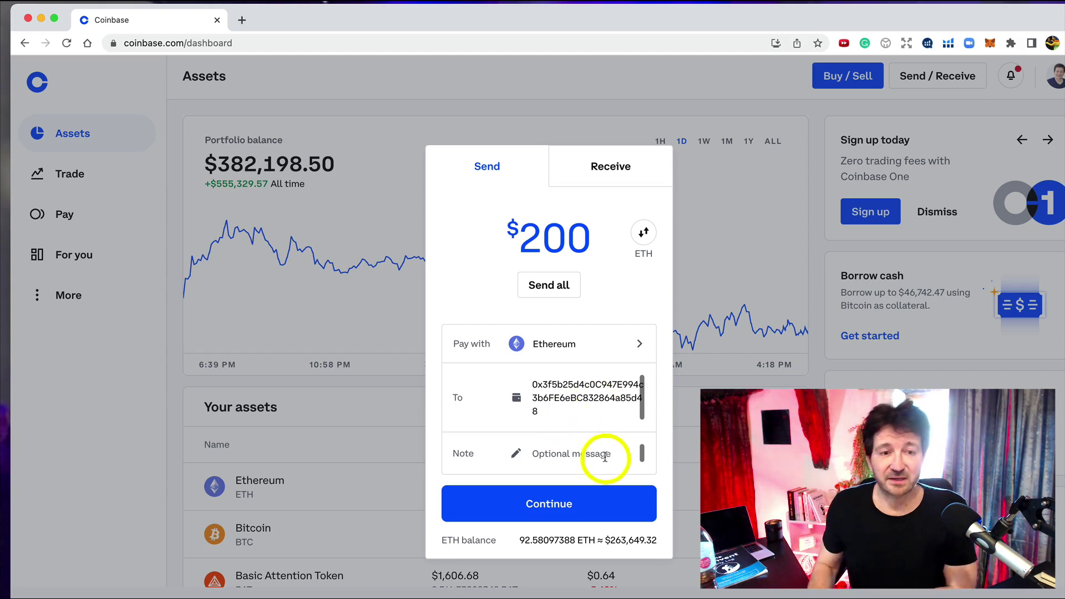
Step: Review the $200.00 ETH send and its fees, then enter the 2-step verification code
left_click(560, 504)
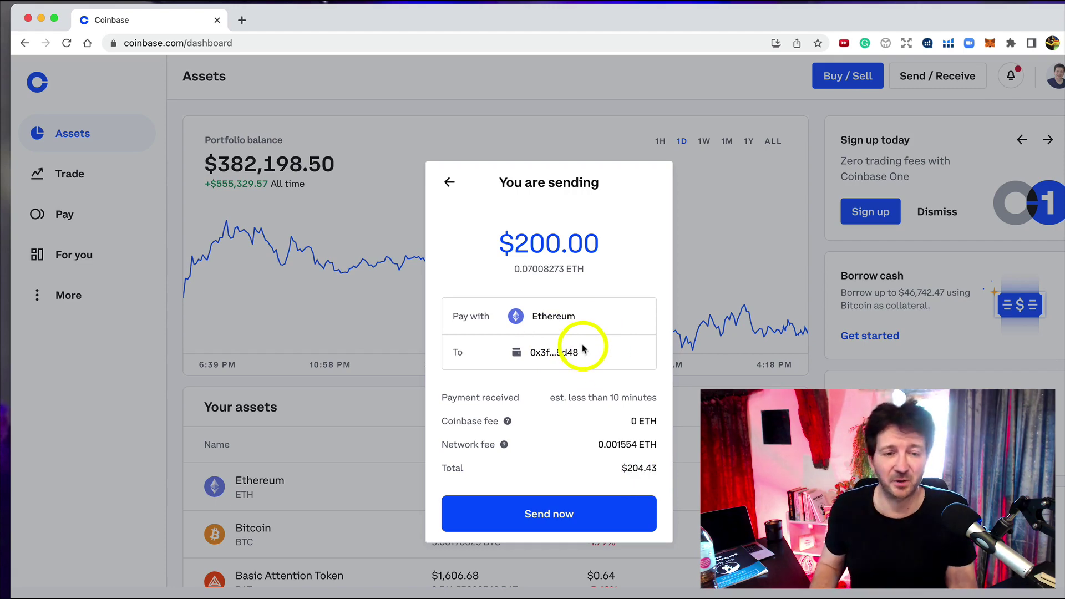
left_click(548, 512)
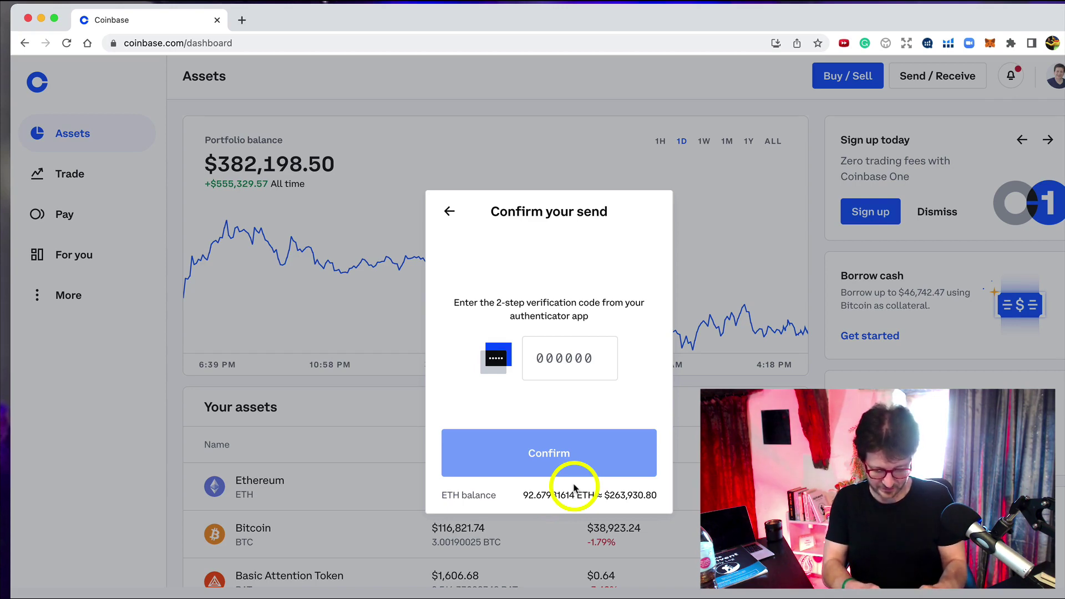
left_click(572, 359)
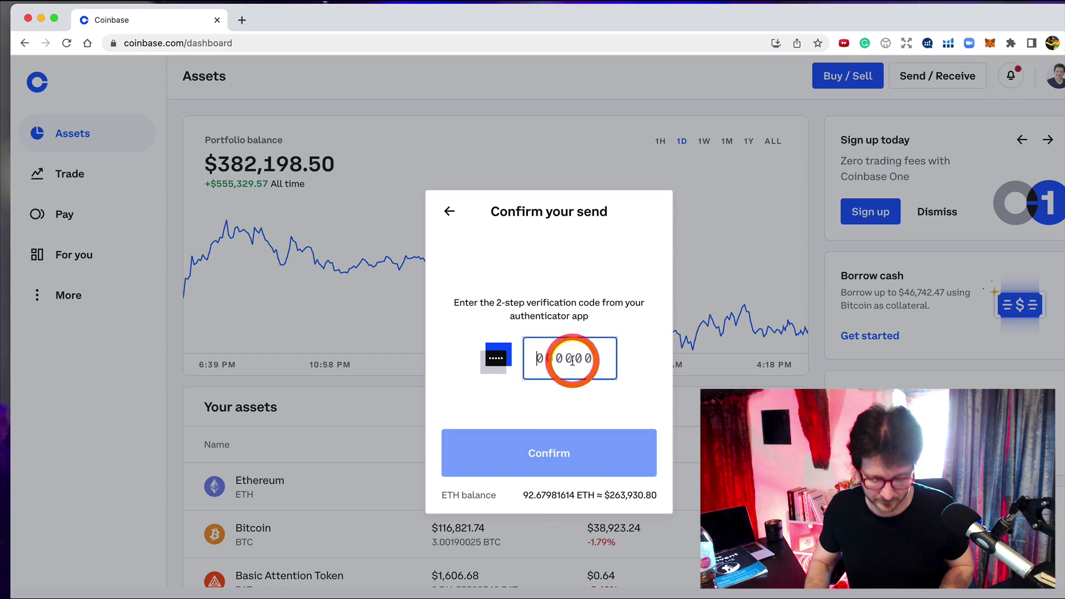
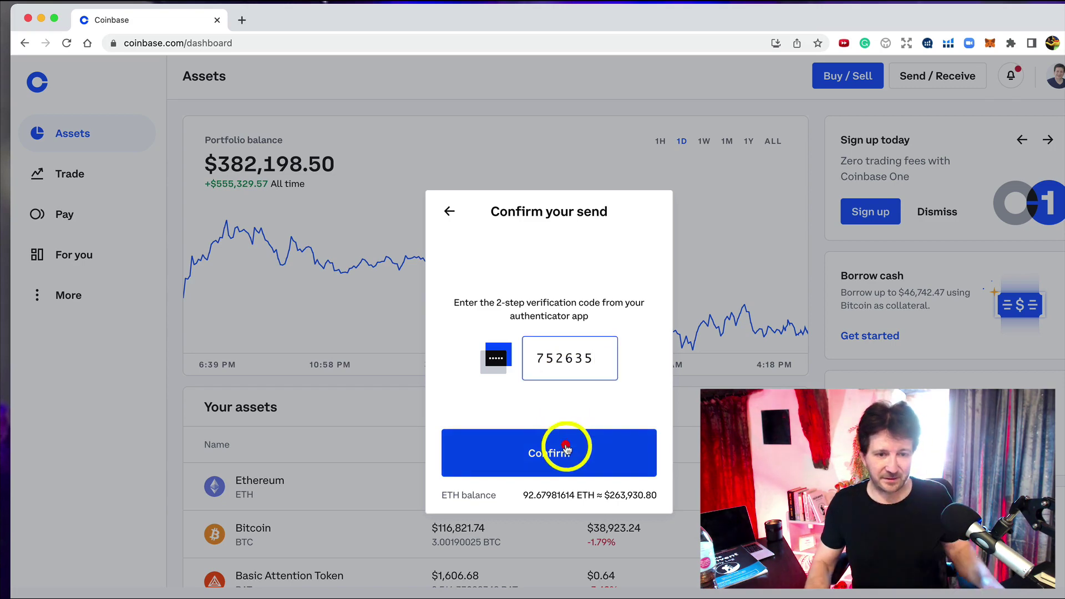
Step: Confirm the 0.07008273 ETH ($200.00) send, check the summary, and open a blank browser tab
left_click(565, 446)
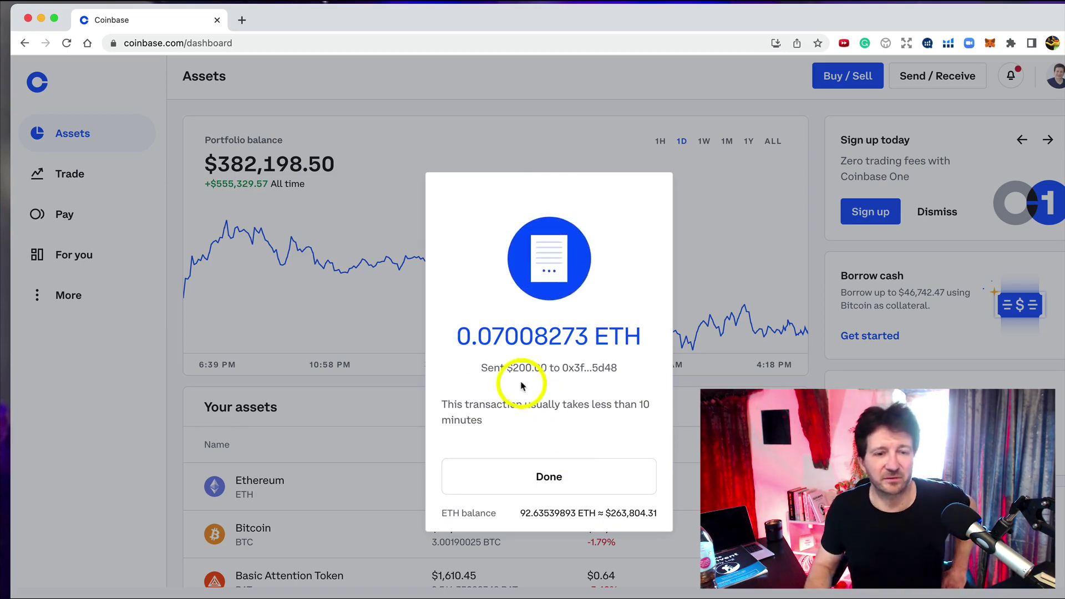
left_click_drag(506, 368, 622, 373)
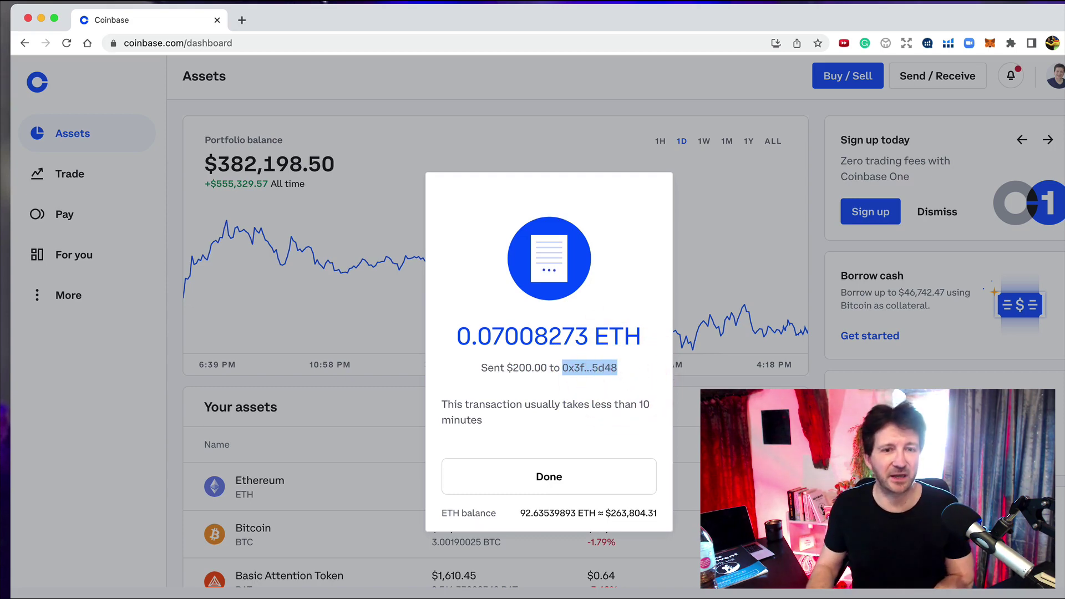
key("super+n")
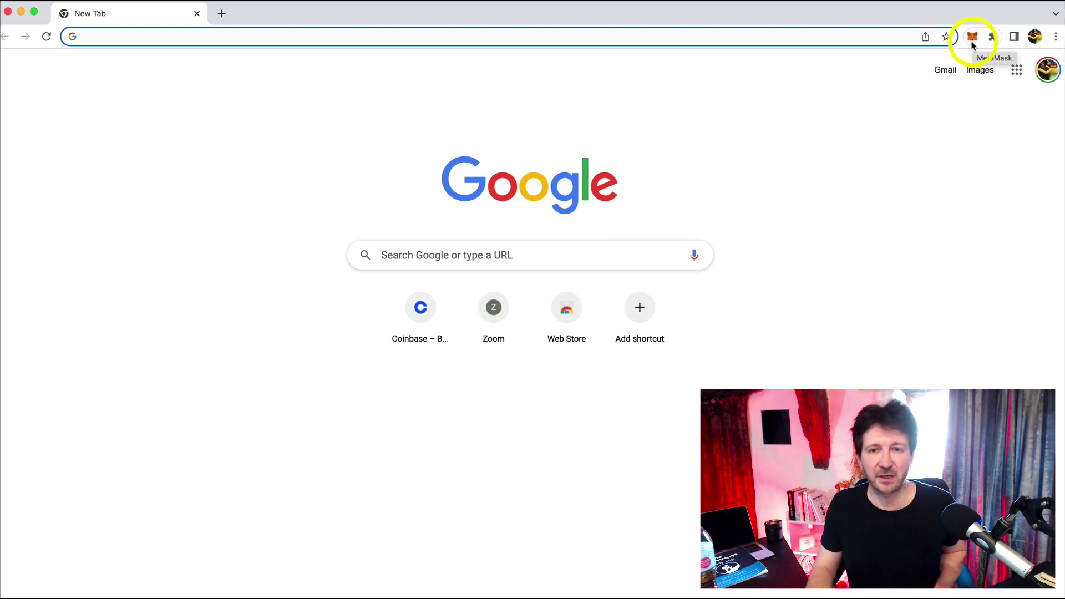
Step: Verify 0.0701 ETH arrived in MetaMask and 1.019 BNB remains on BNB Chain, ending on Mainnet
left_click(970, 42)
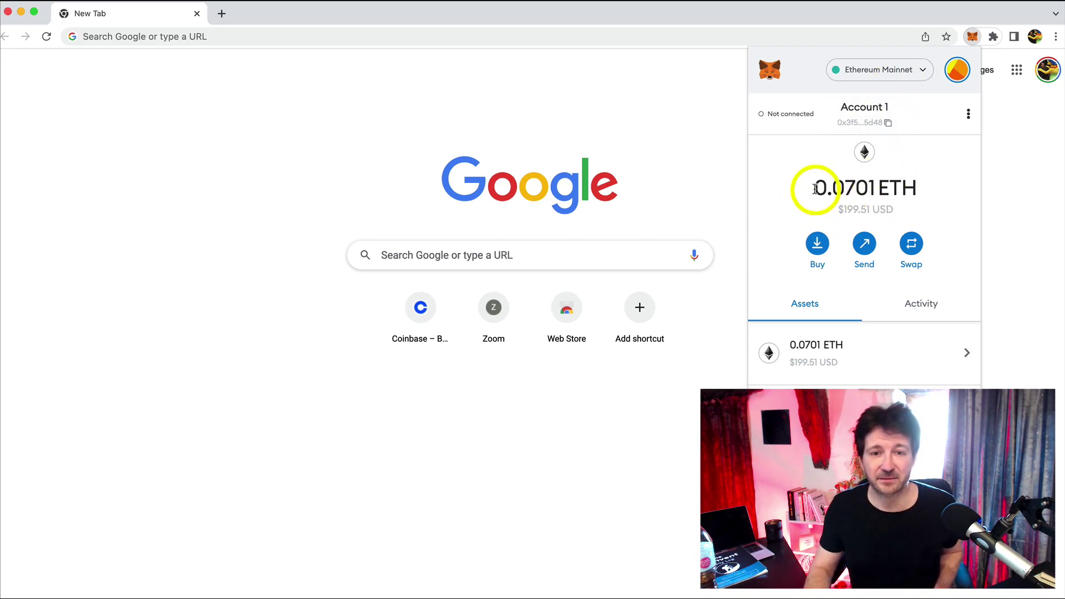
left_click_drag(814, 189, 918, 189)
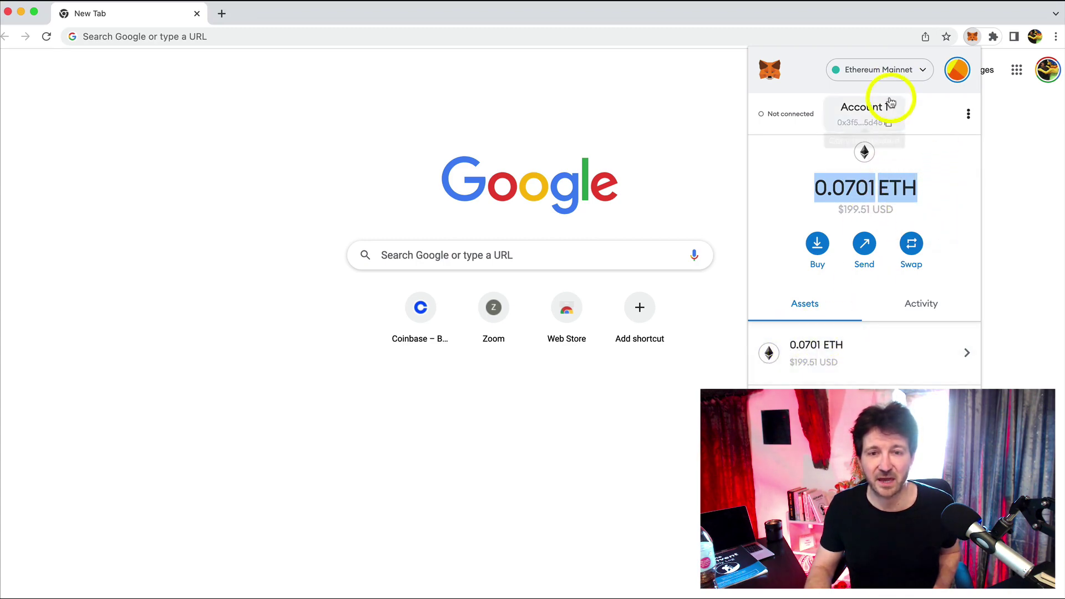
left_click(900, 72)
left_click(837, 201)
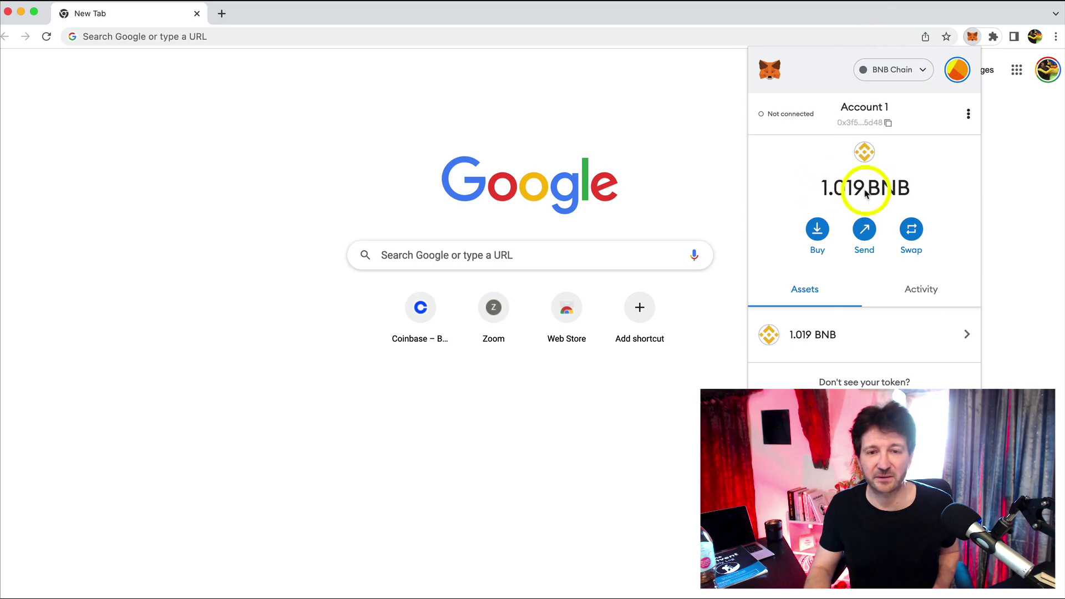
left_click(895, 78)
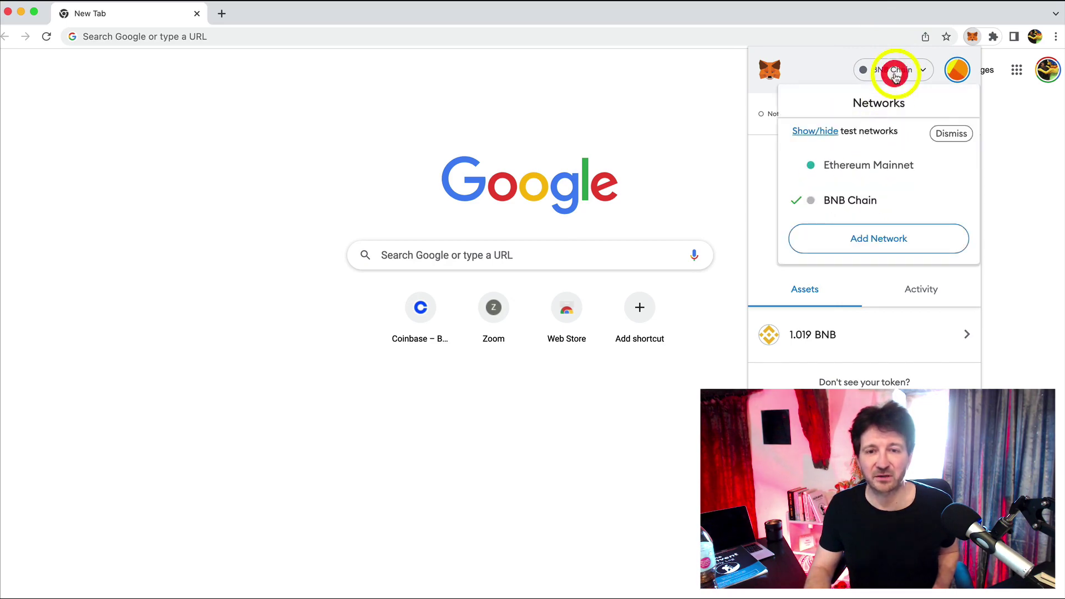
left_click(860, 161)
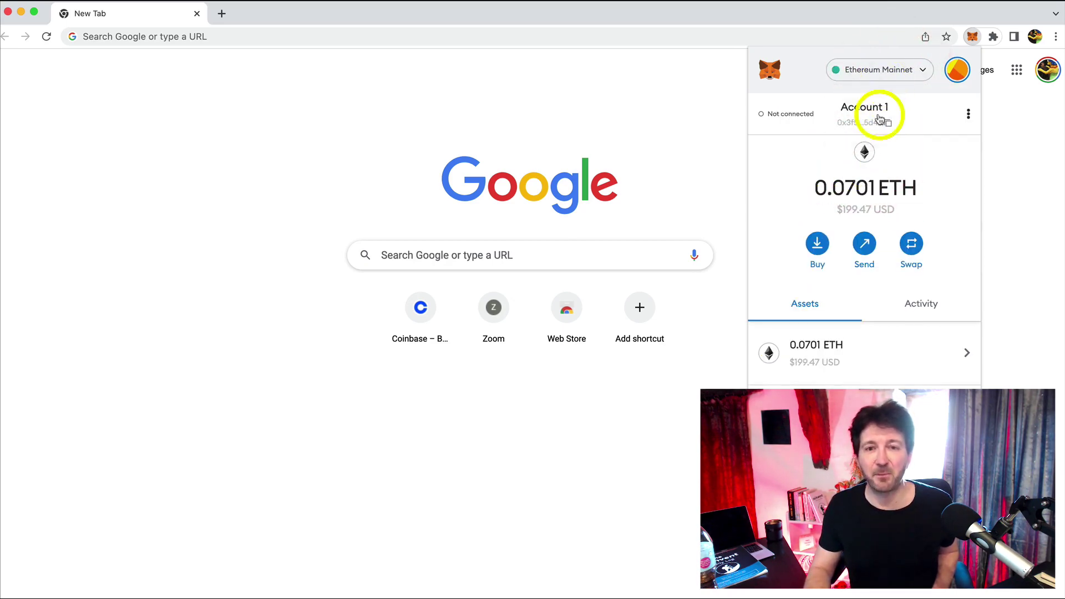